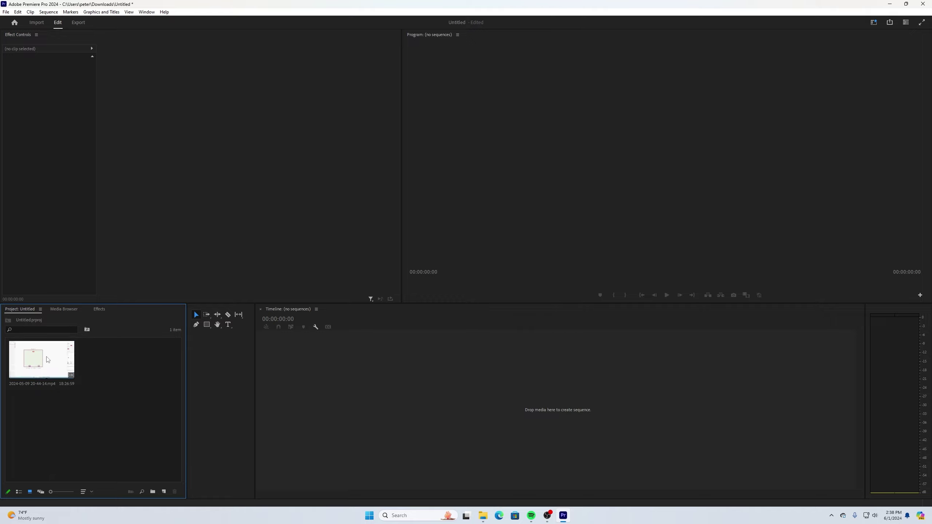
drag(41, 360, 375, 397)
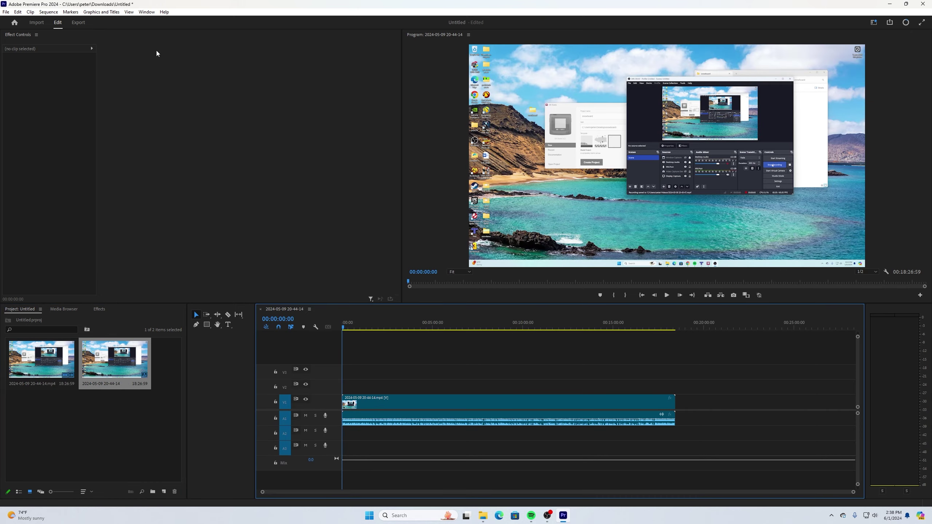
click(129, 12)
mouse_move(150, 11)
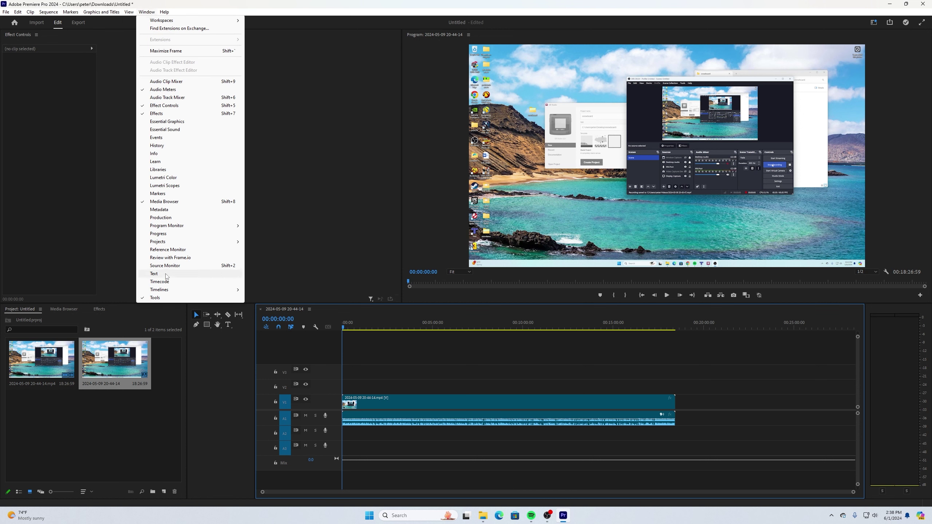
click(154, 274)
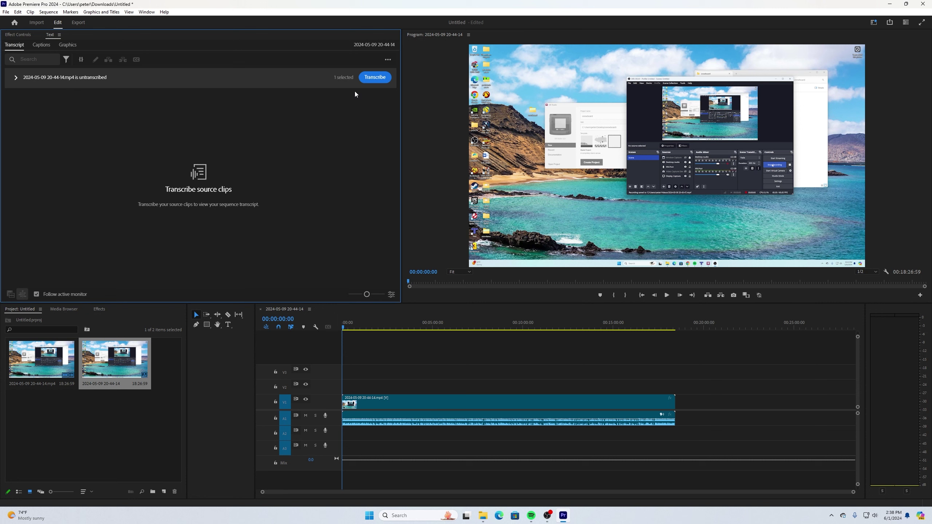
- Transcribe the clip in the Transcript tab, then check the transcript's extra actions menu
click(372, 78)
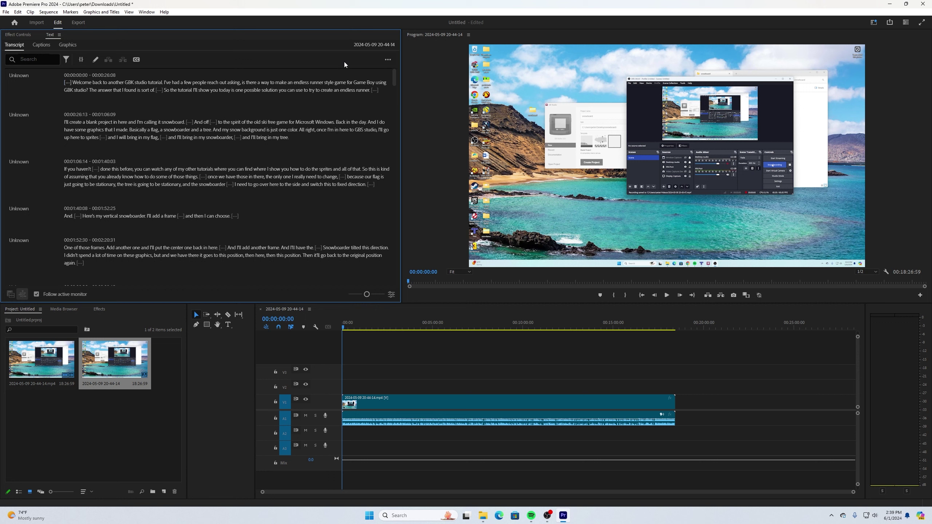
click(388, 60)
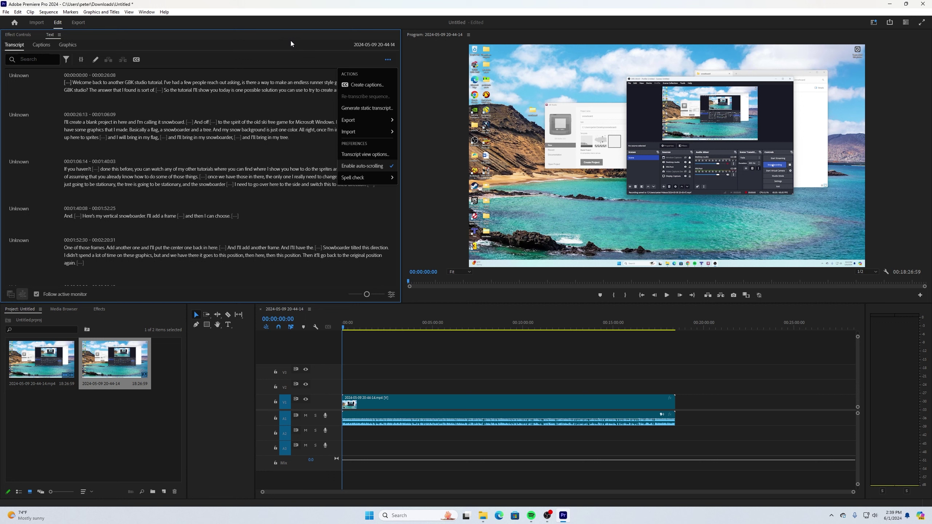
click(386, 58)
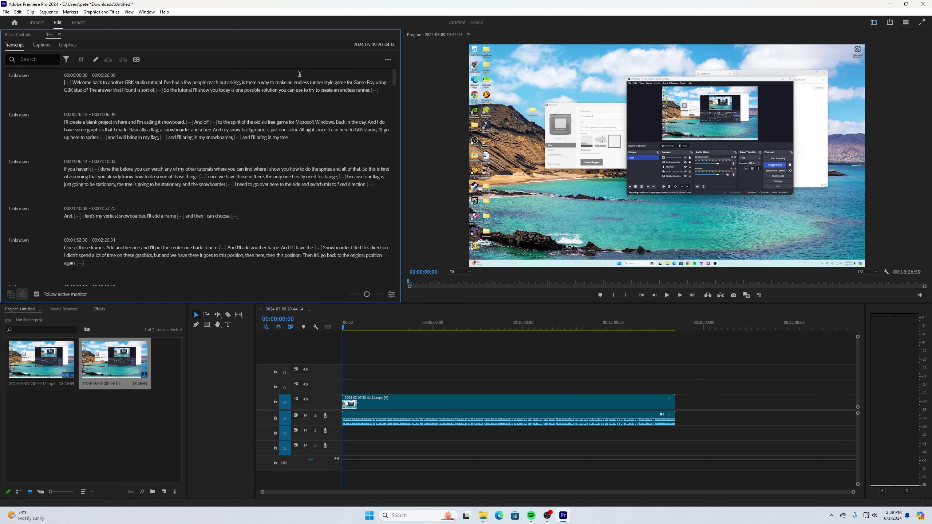
- Search the transcript for all filler words and scroll through the 21 results
click(66, 60)
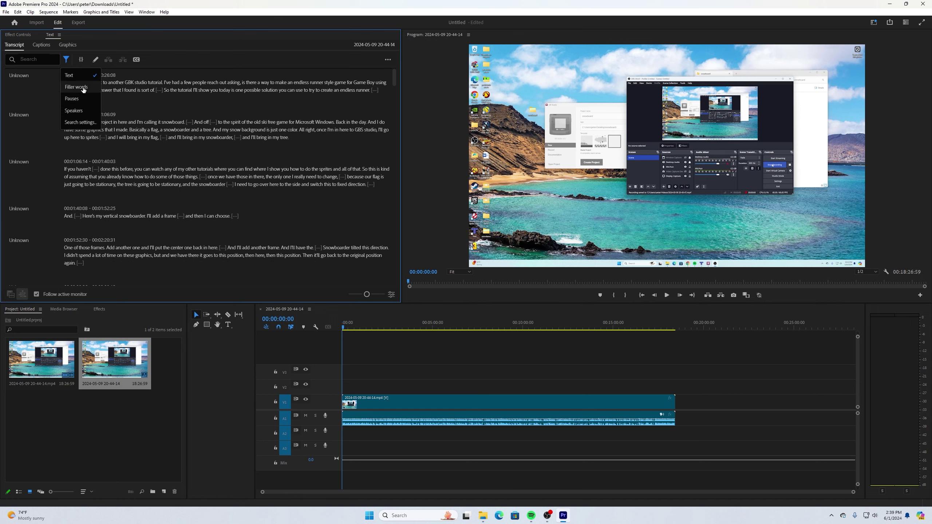
click(76, 87)
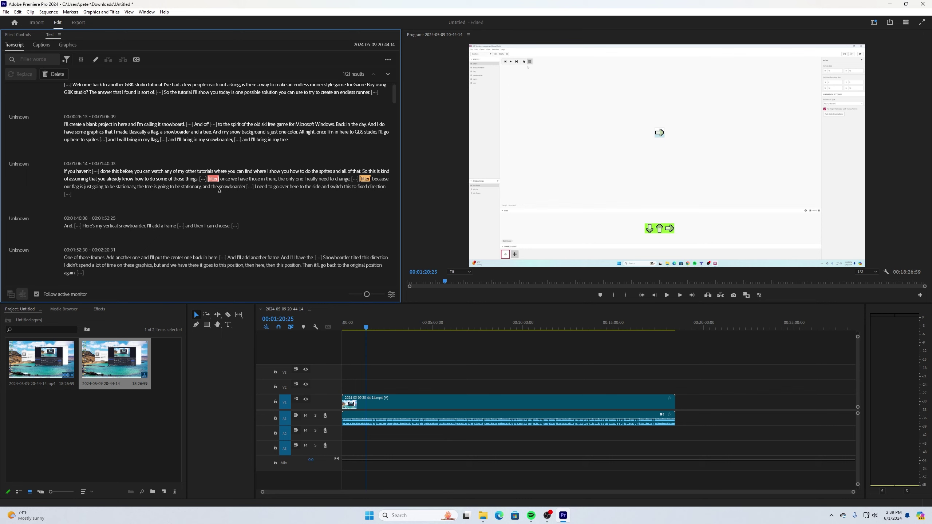
scroll(356, 181, down, 3)
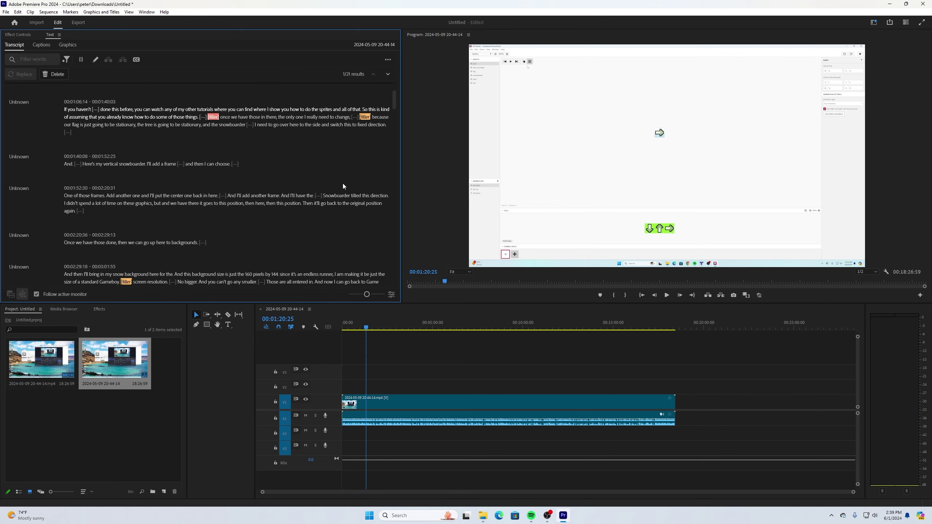
scroll(344, 187, down, 9)
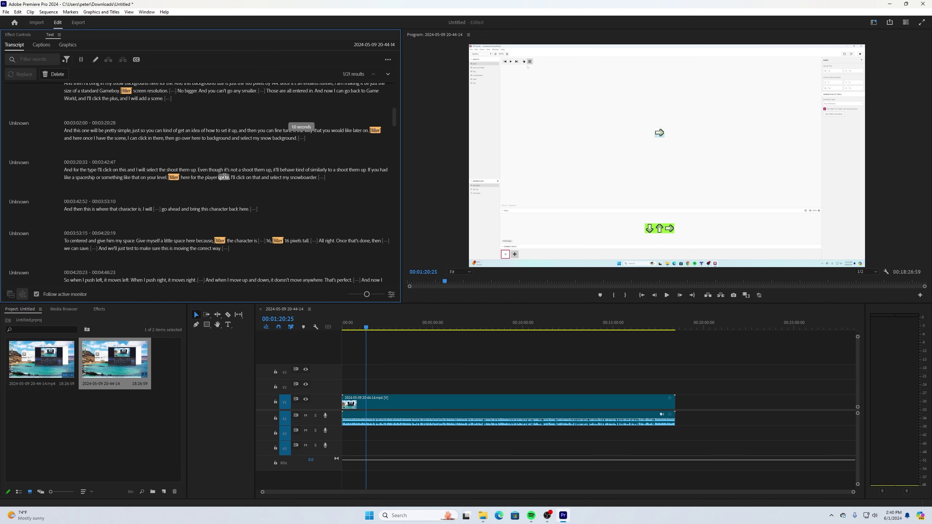
scroll(225, 177, up, 12)
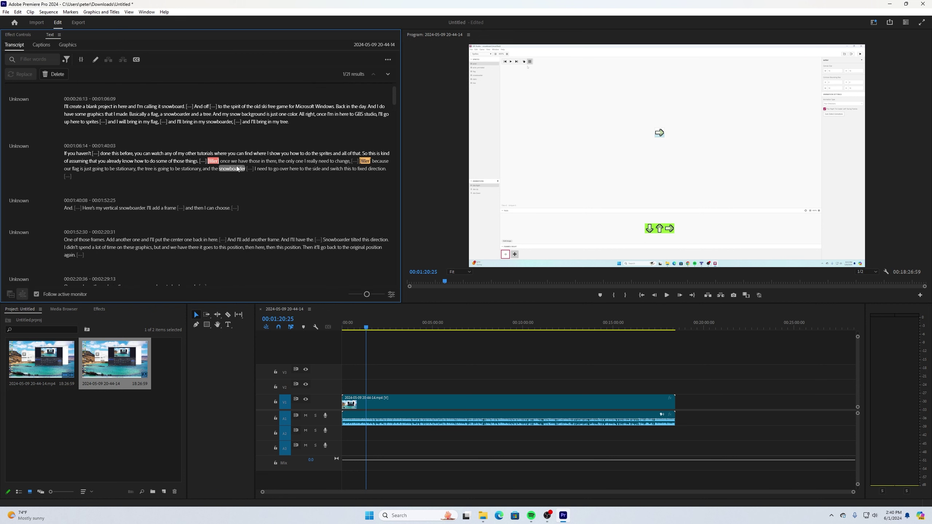
scroll(237, 169, up, 2)
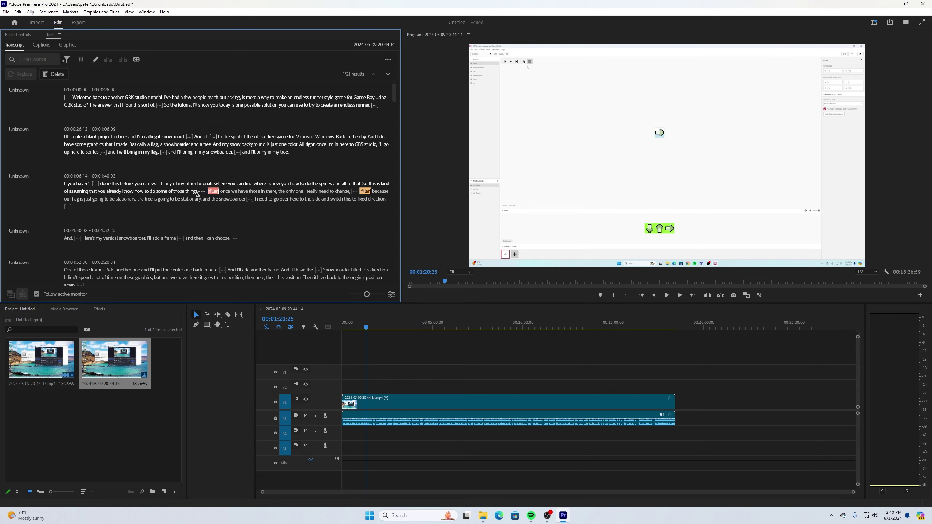
- Play back from a flagged spot in the transcript, then return to the word 'those'
click(197, 193)
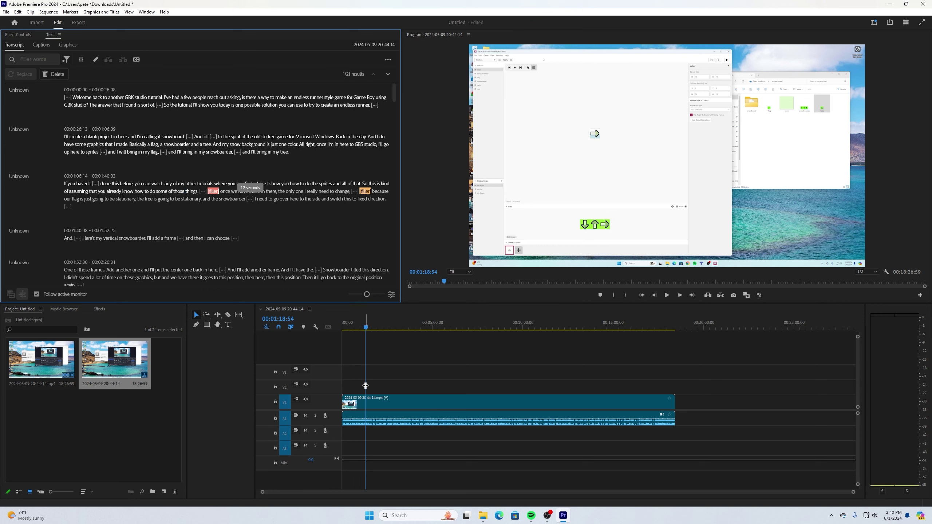
mouse_move(367, 425)
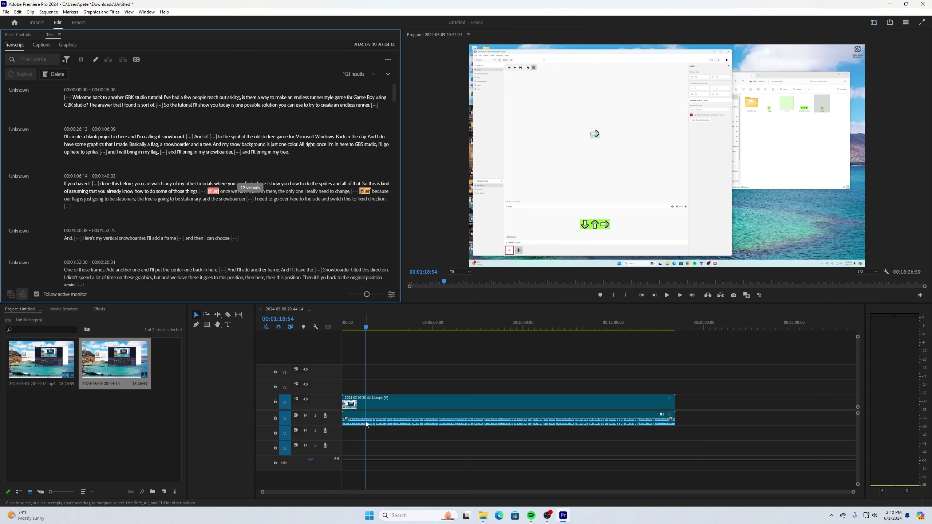
click(667, 297)
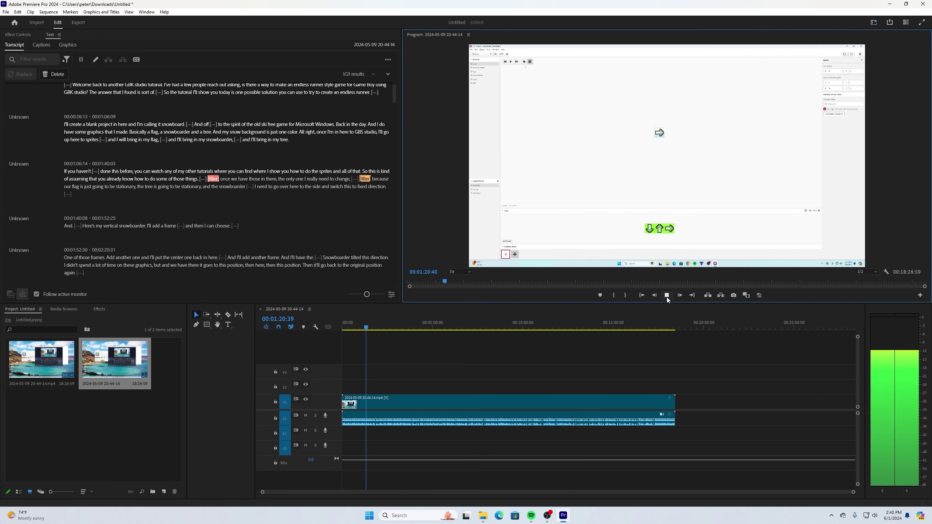
click(667, 298)
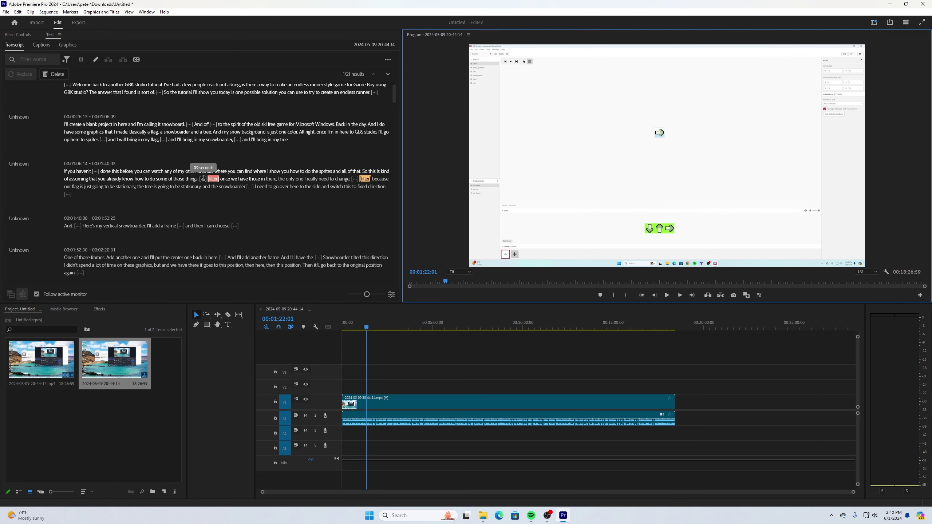
click(186, 179)
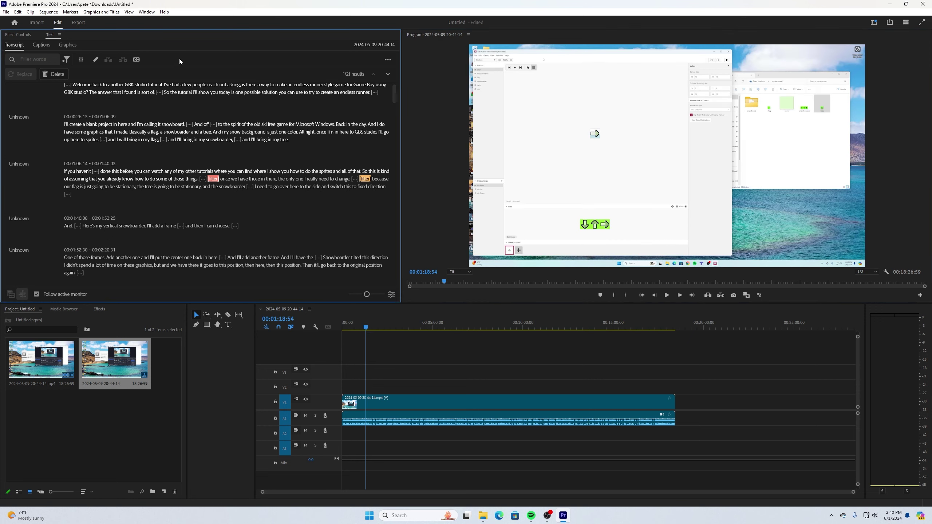
- Extract two filler words from the clip, reviewing playback around the first cut
click(55, 75)
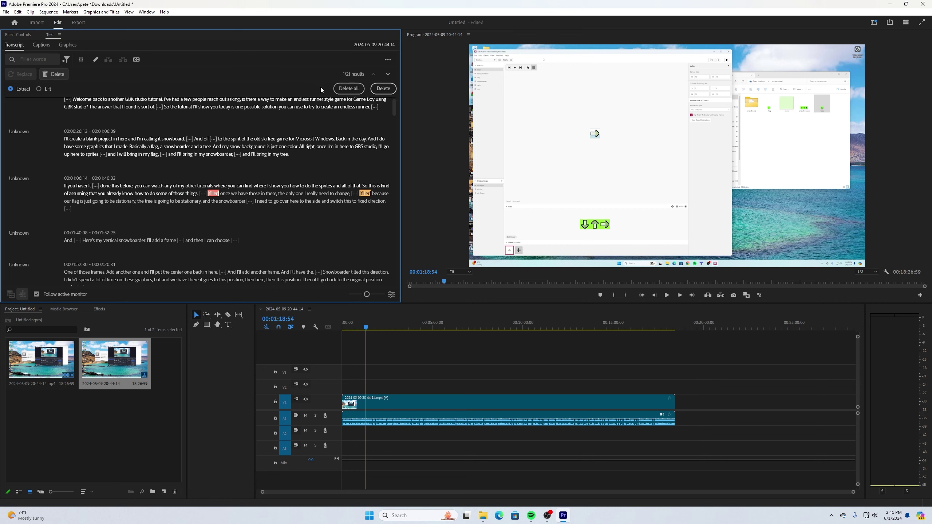
click(382, 92)
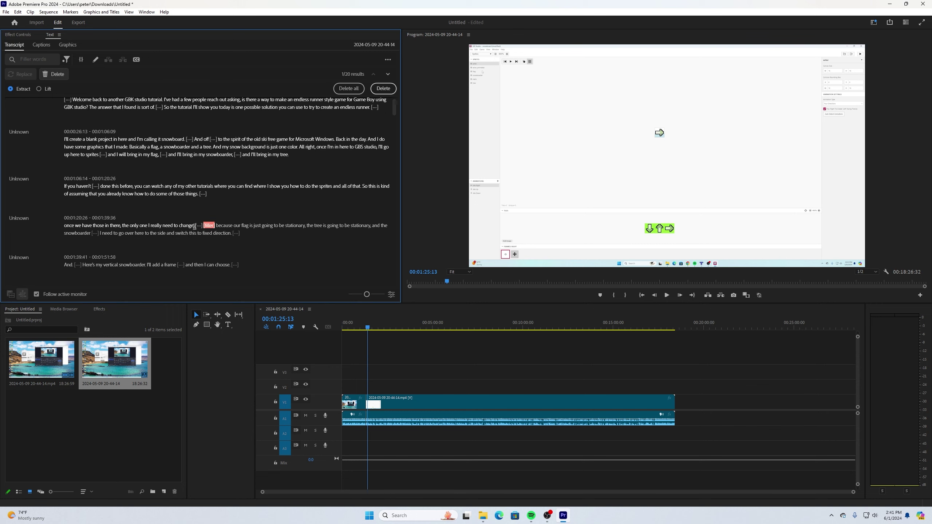
click(193, 225)
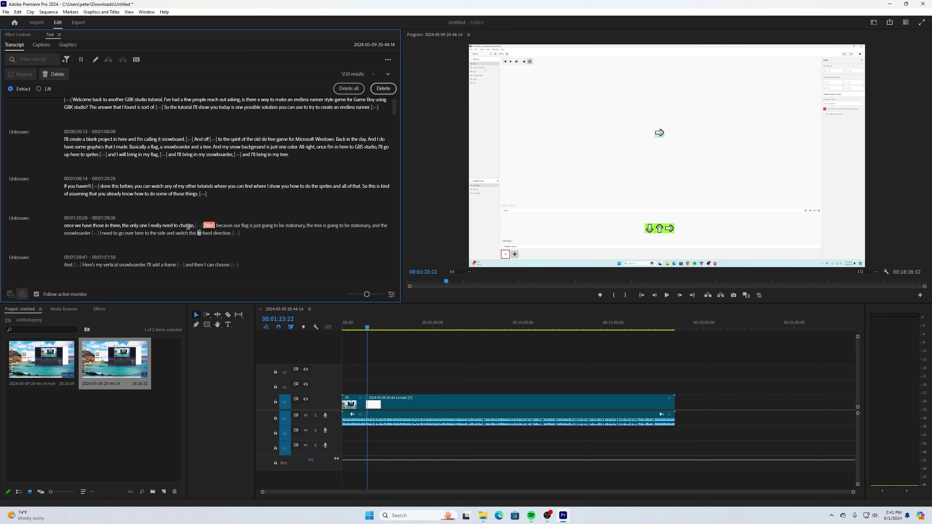
click(668, 295)
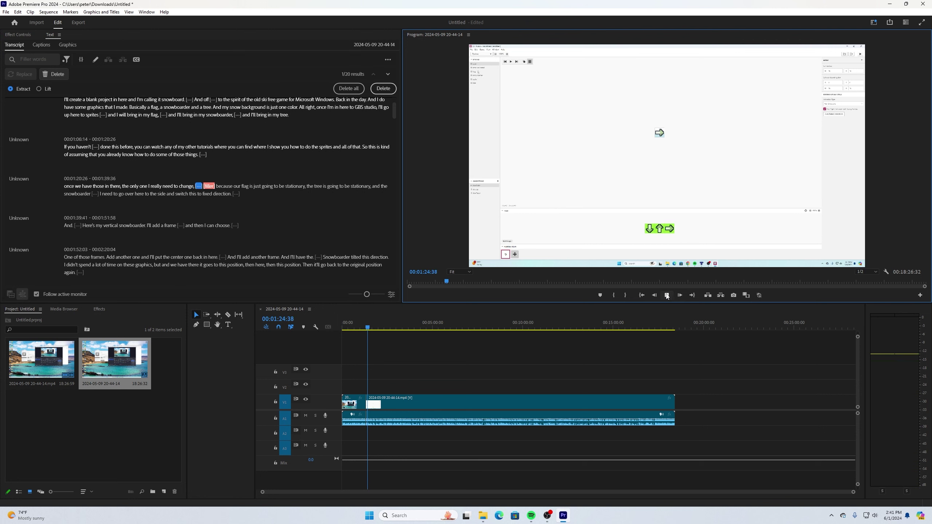
key(space)
click(174, 187)
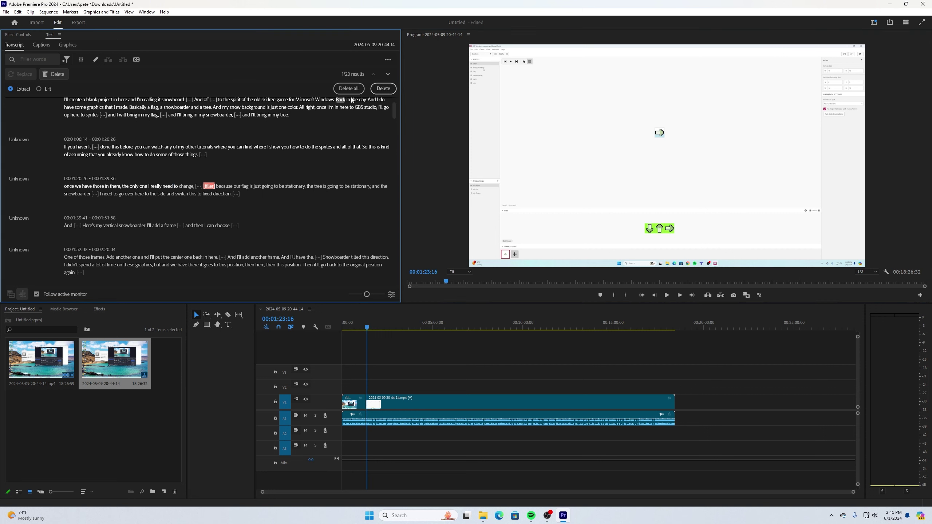
click(384, 89)
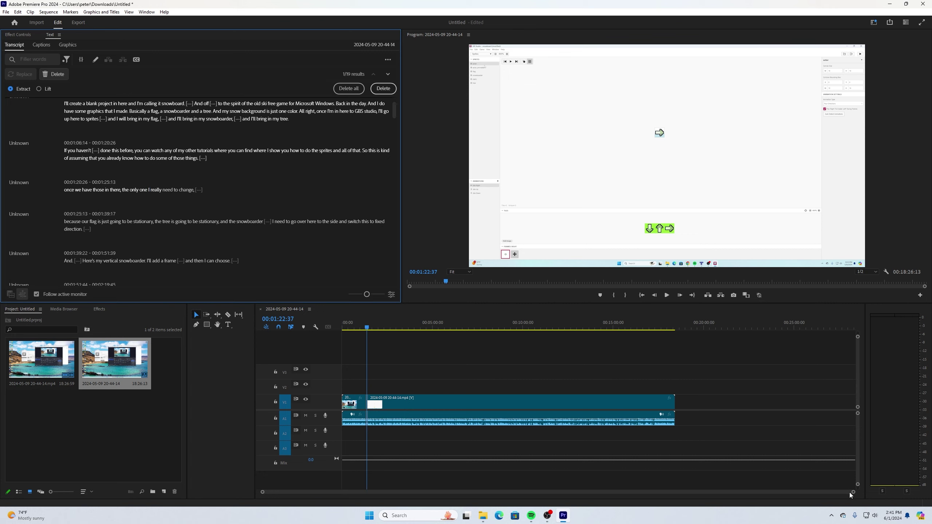
drag(854, 492, 606, 492)
key(equal)
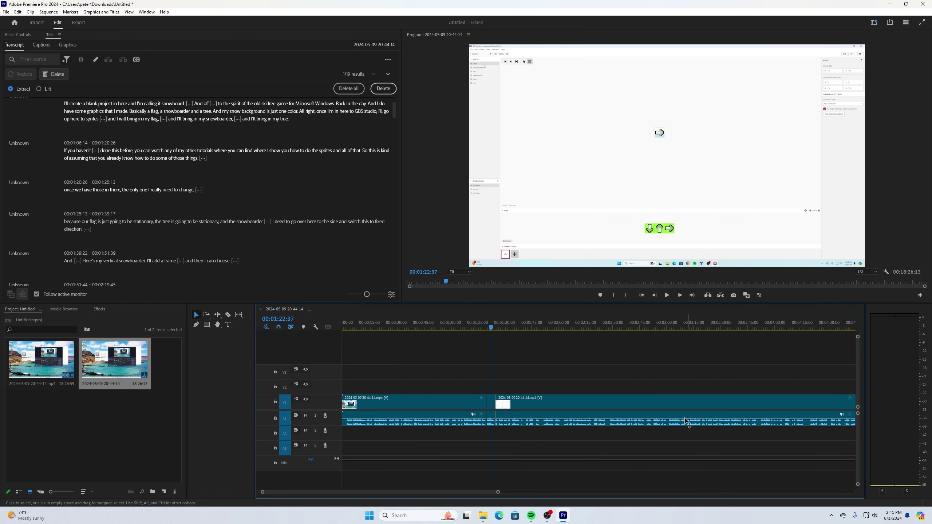
key(space)
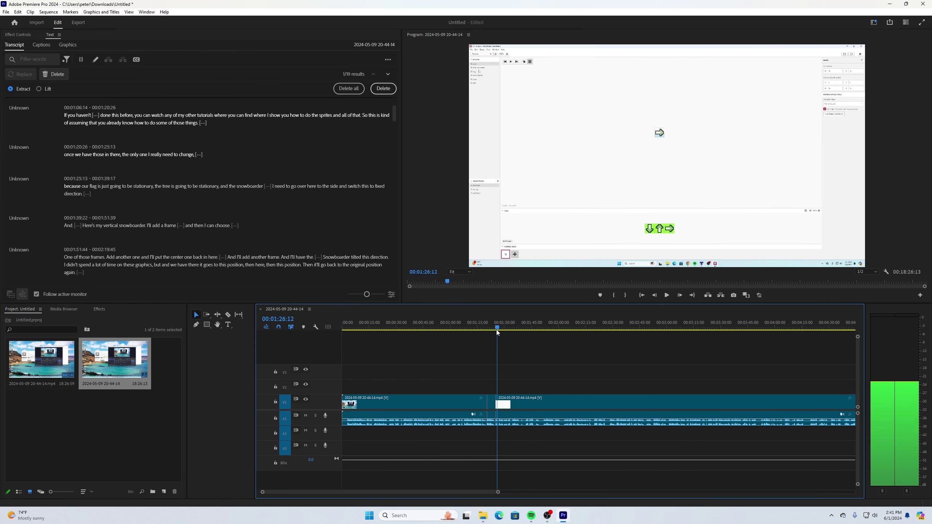
click(494, 332)
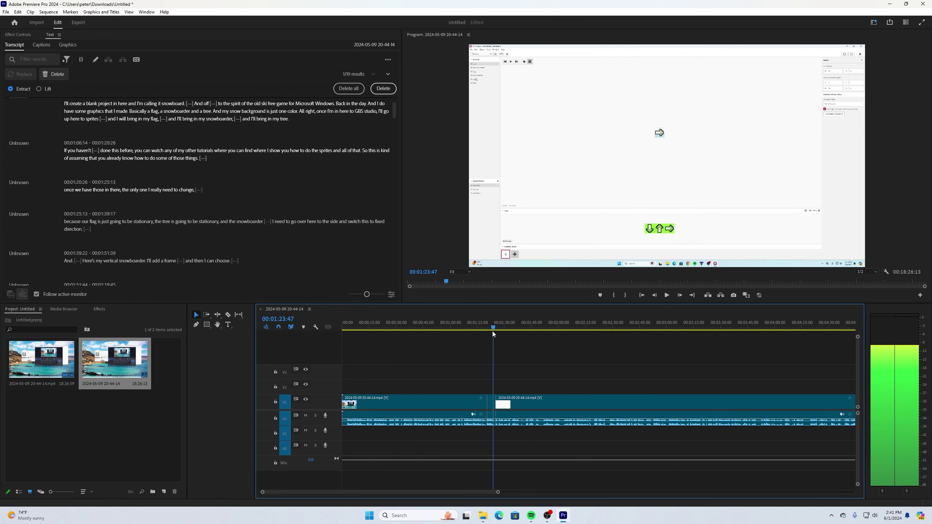
click(667, 295)
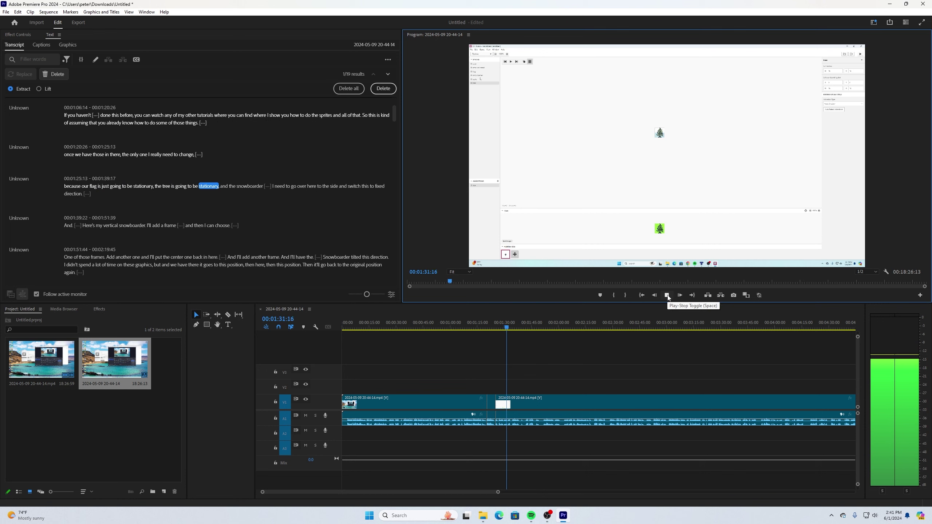
click(667, 296)
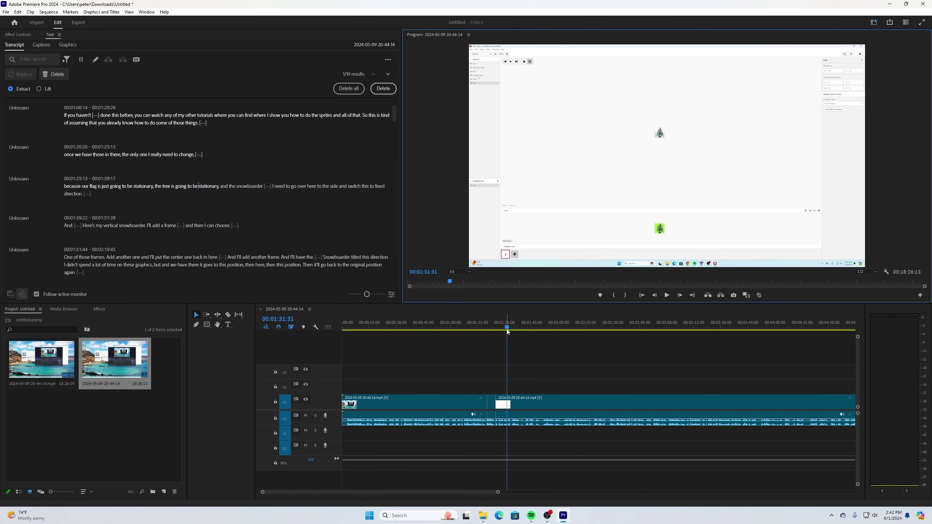
mouse_move(507, 328)
mouse_down()
mouse_move(491, 333)
mouse_move(513, 333)
mouse_up()
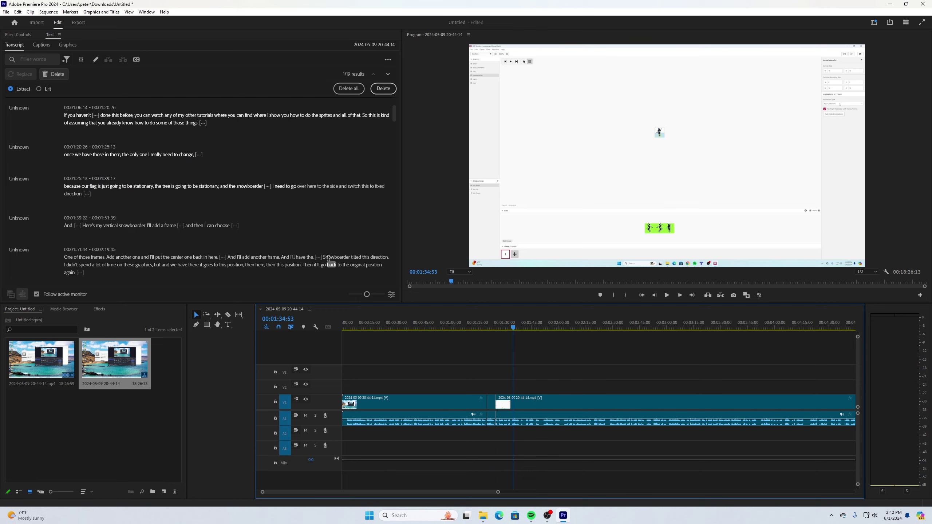
- Extract all remaining filler words with Delete all, then scroll the timeline to inspect the cuts
click(348, 89)
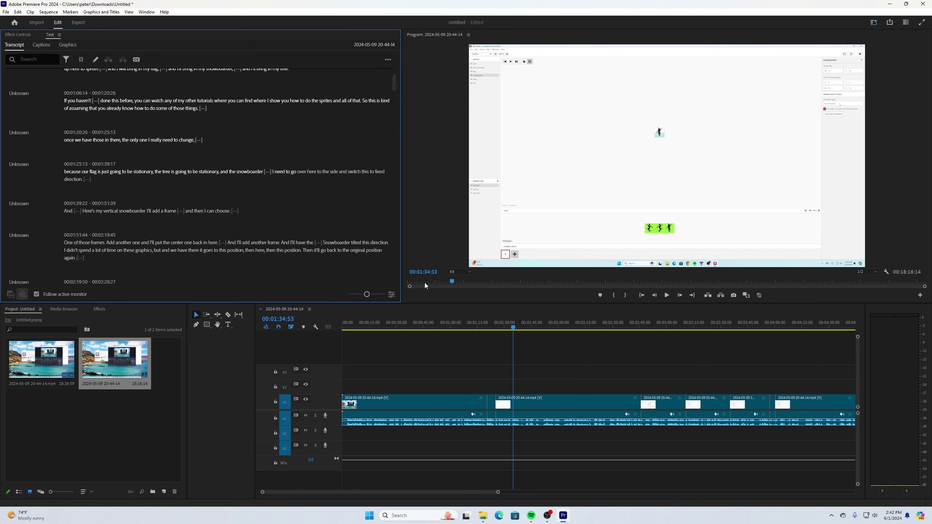
drag(498, 492, 620, 484)
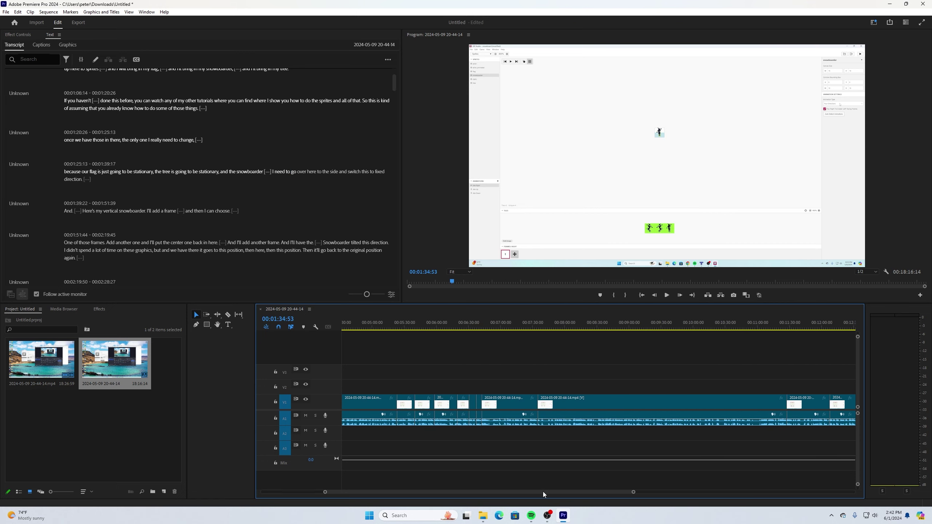
drag(544, 491, 665, 480)
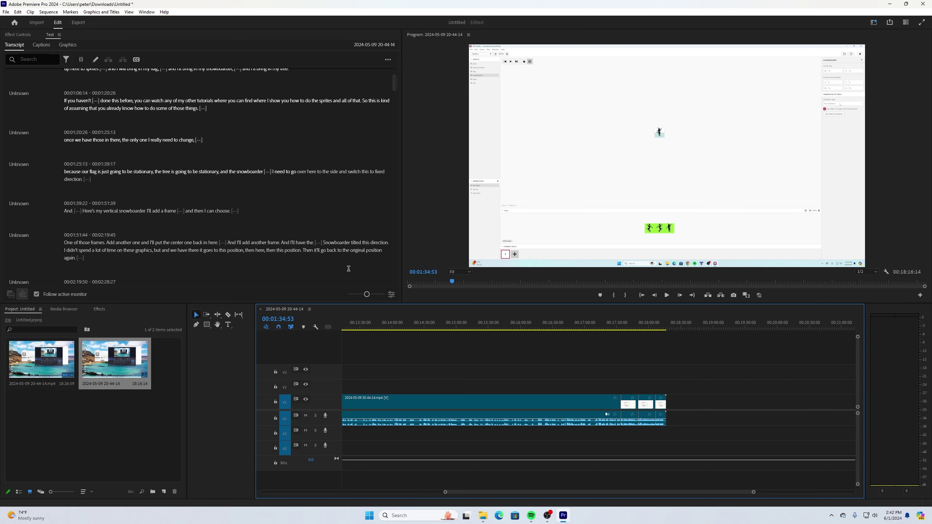
click(66, 59)
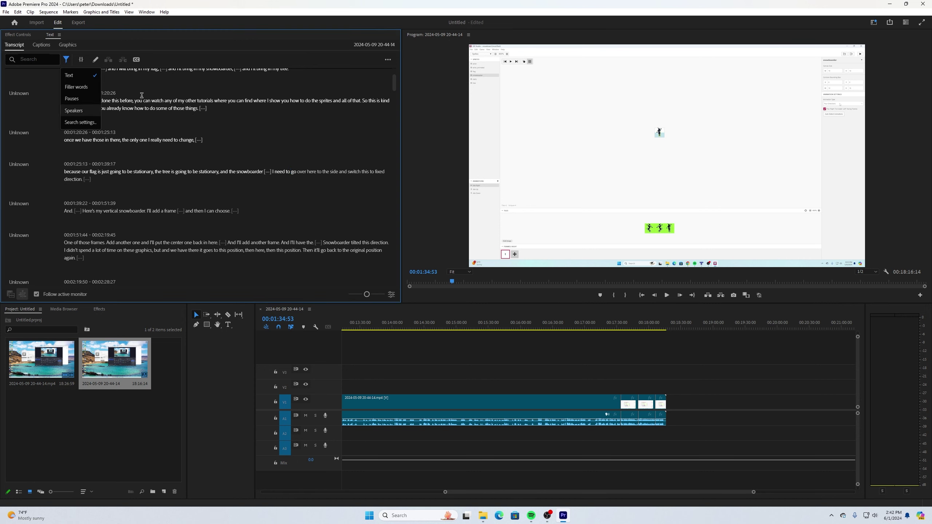
click(128, 42)
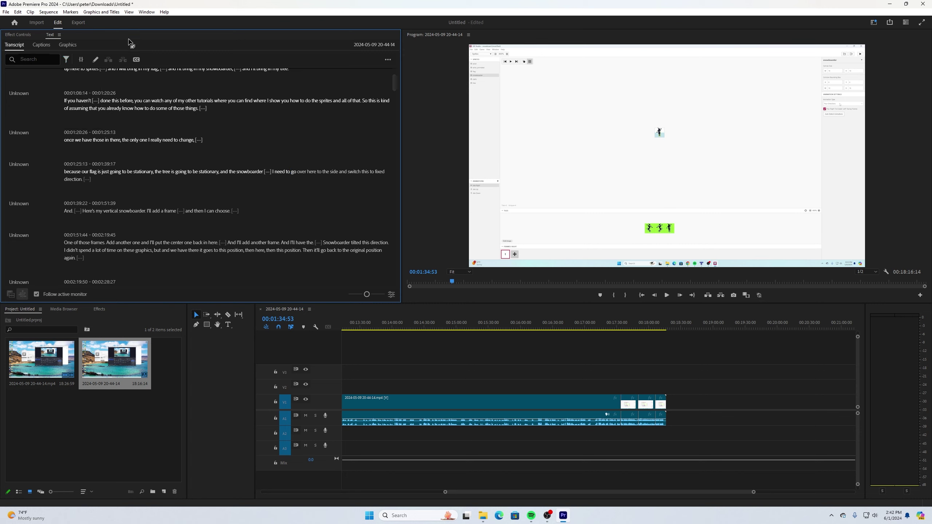